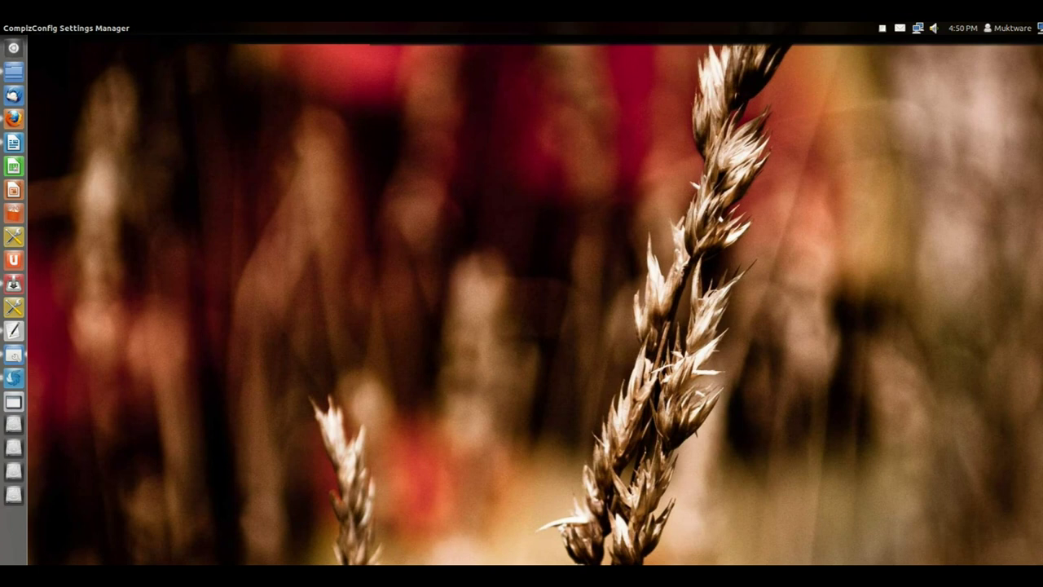
Step: On the Unity plugin's Behaviour tab, set Hide Launcher to Dodge Active Window
{"action": "key", "text": "ctrl+alt+Right"}
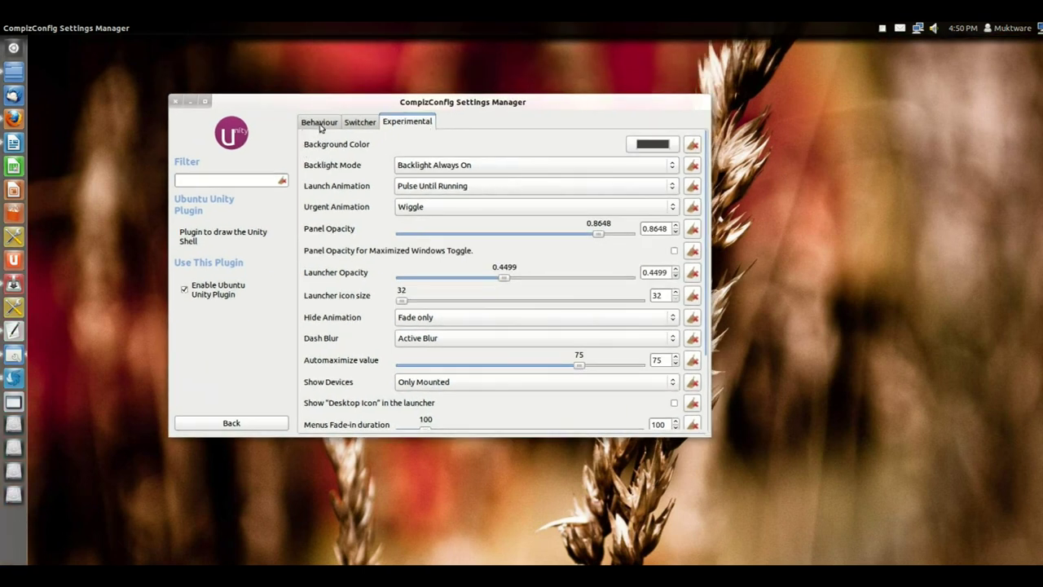
{"action": "left_click", "coordinate": [319, 122]}
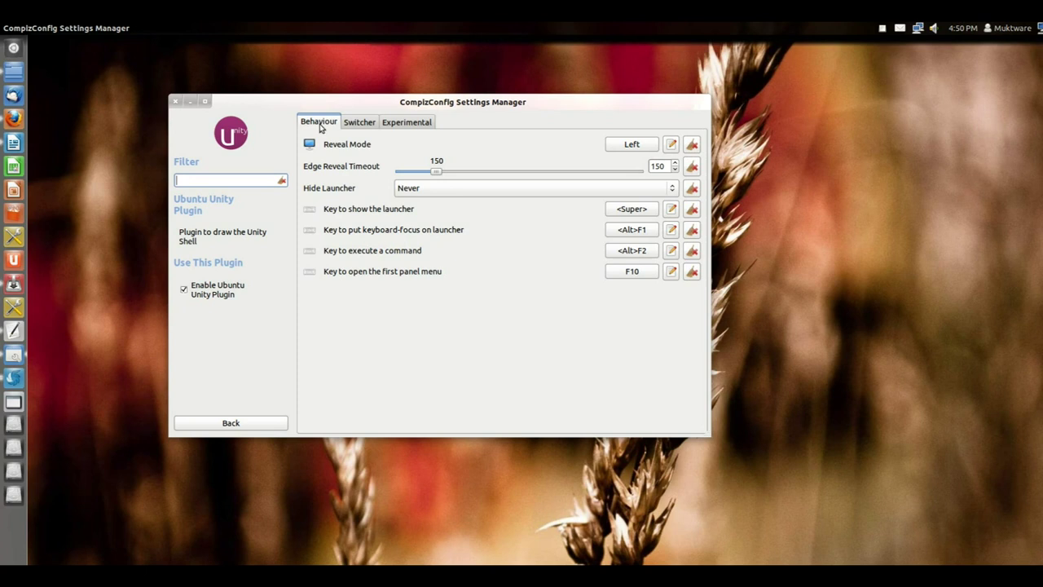
{"action": "left_click", "coordinate": [421, 192]}
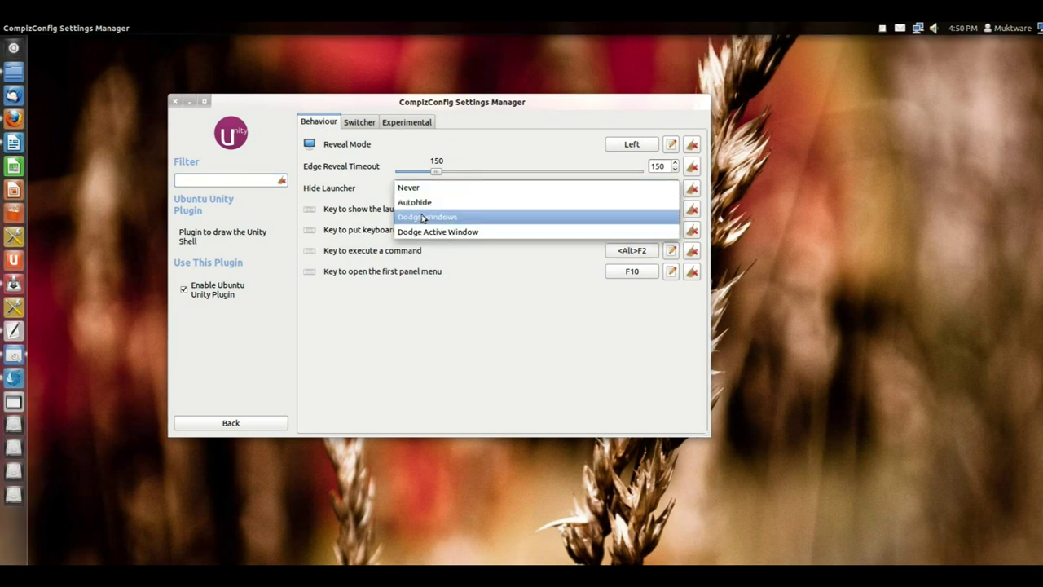
{"action": "left_click", "coordinate": [421, 233]}
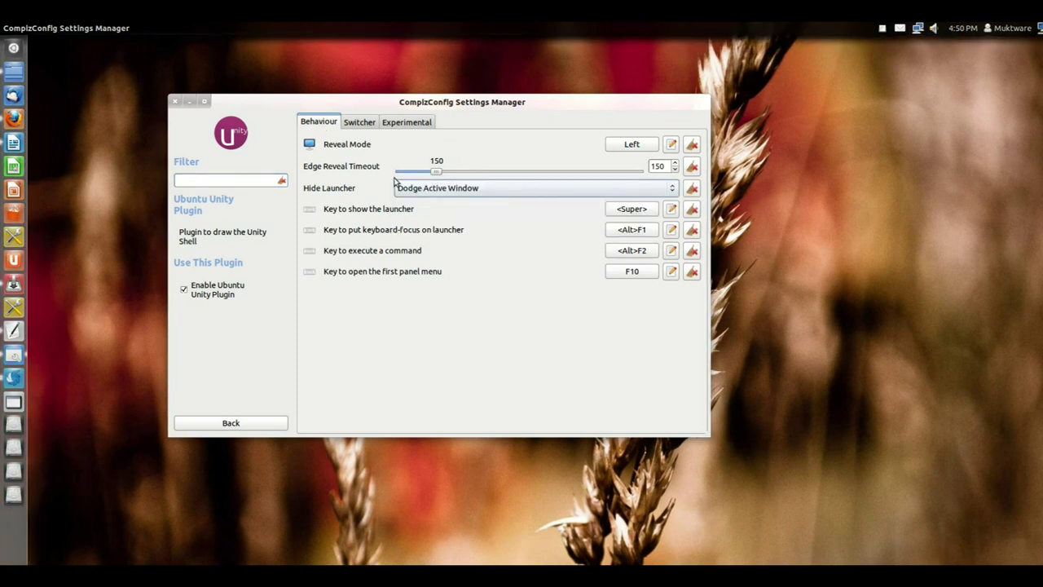
Step: Move the settings window off the launcher and change Hide Launcher to Never
{"action": "left_click_drag", "start_coordinate": [365, 102], "coordinate": [197, 43]}
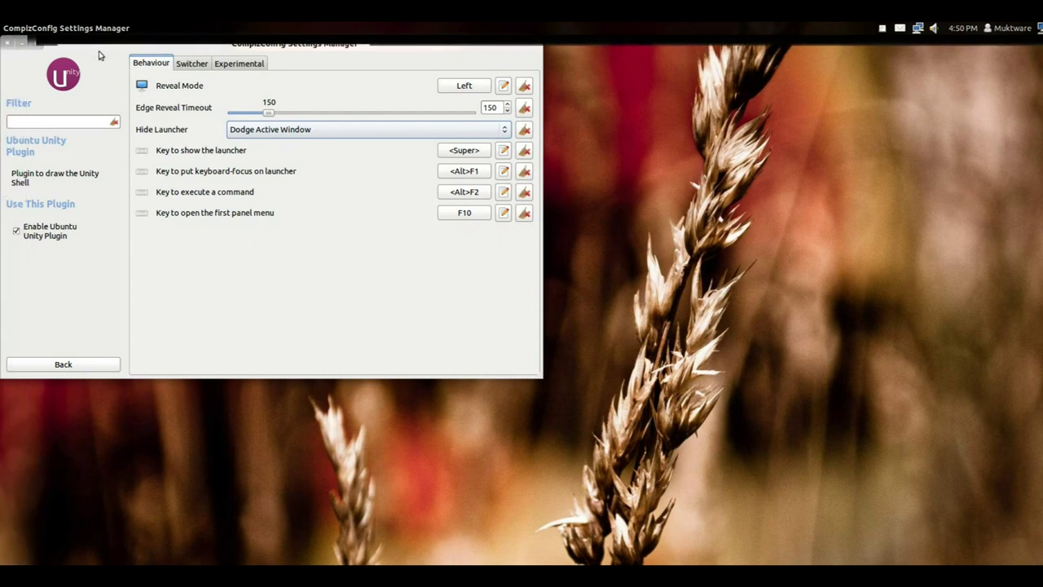
{"action": "left_click_drag", "start_coordinate": [128, 52], "coordinate": [291, 54]}
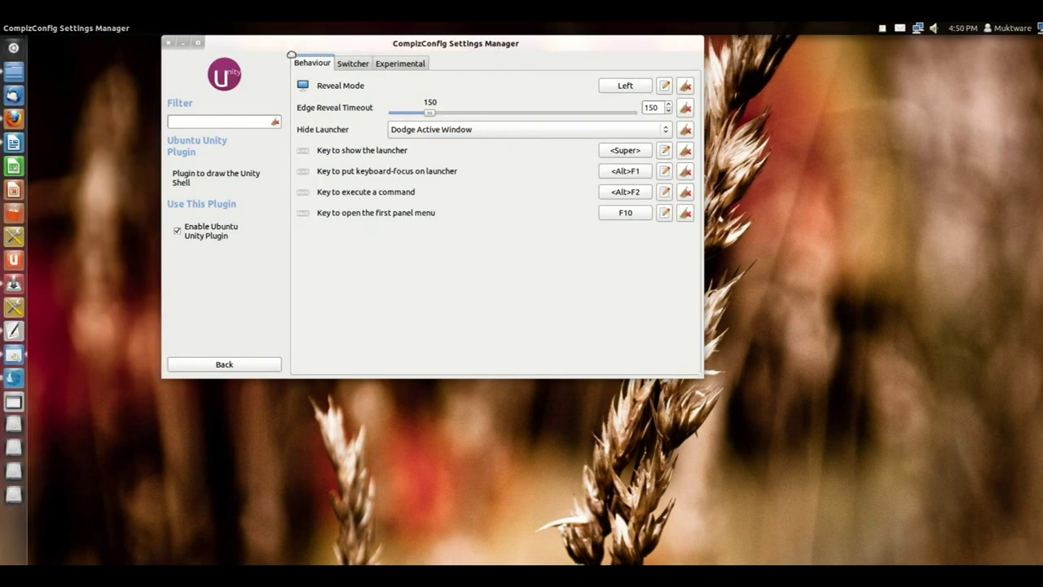
{"action": "left_click", "coordinate": [411, 129]}
{"action": "left_click", "coordinate": [407, 85]}
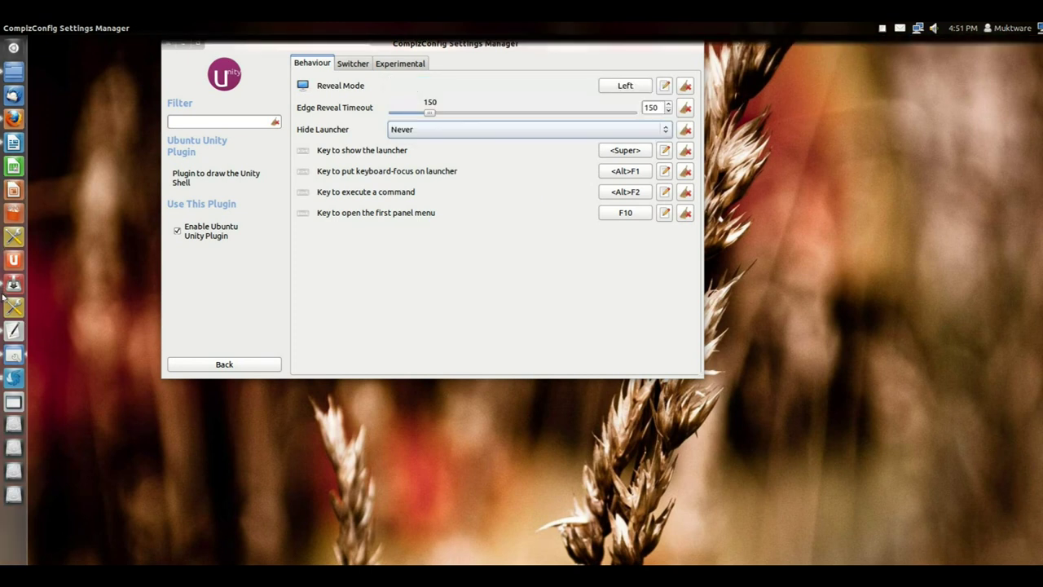
Step: Open the Experimental tab, nudge the icon size slider, and enlarge the window to show all fade options
{"action": "left_click", "coordinate": [402, 64]}
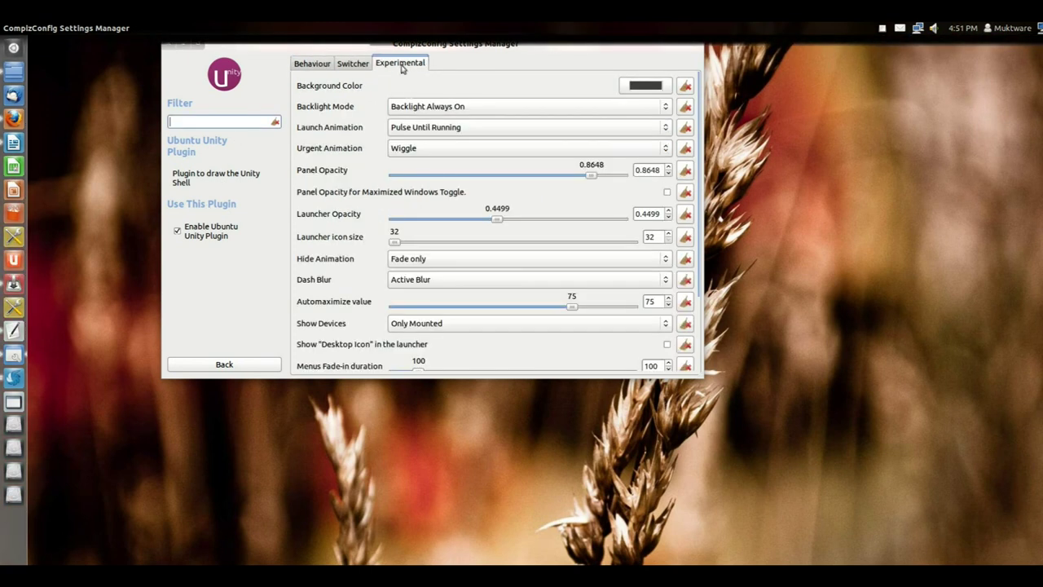
{"action": "mouse_move", "coordinate": [397, 248]}
{"action": "left_mouse_down"}
{"action": "mouse_move", "coordinate": [529, 244]}
{"action": "mouse_move", "coordinate": [393, 243]}
{"action": "left_mouse_up"}
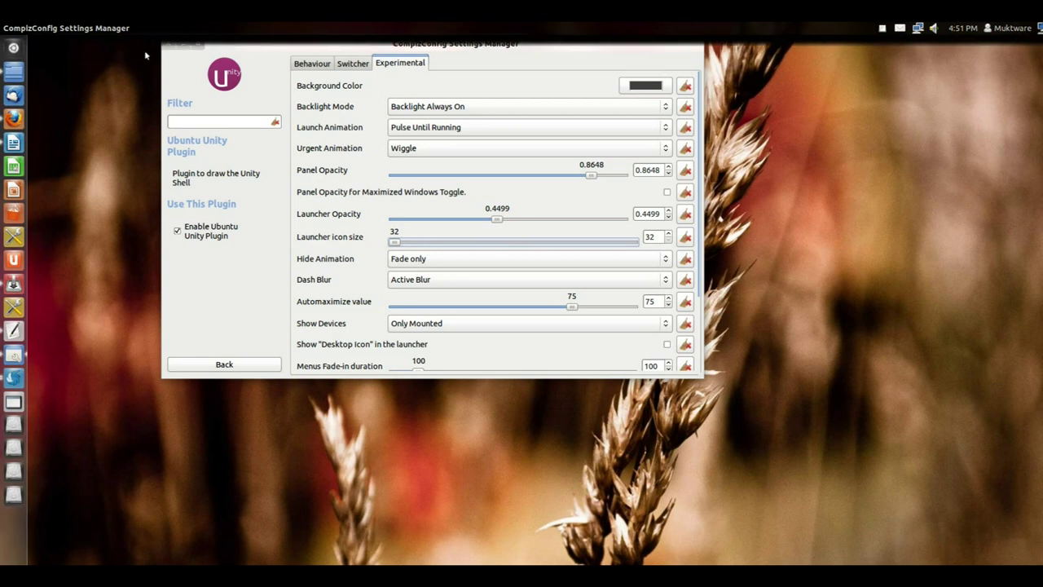
{"action": "left_click_drag", "start_coordinate": [257, 46], "coordinate": [208, 61]}
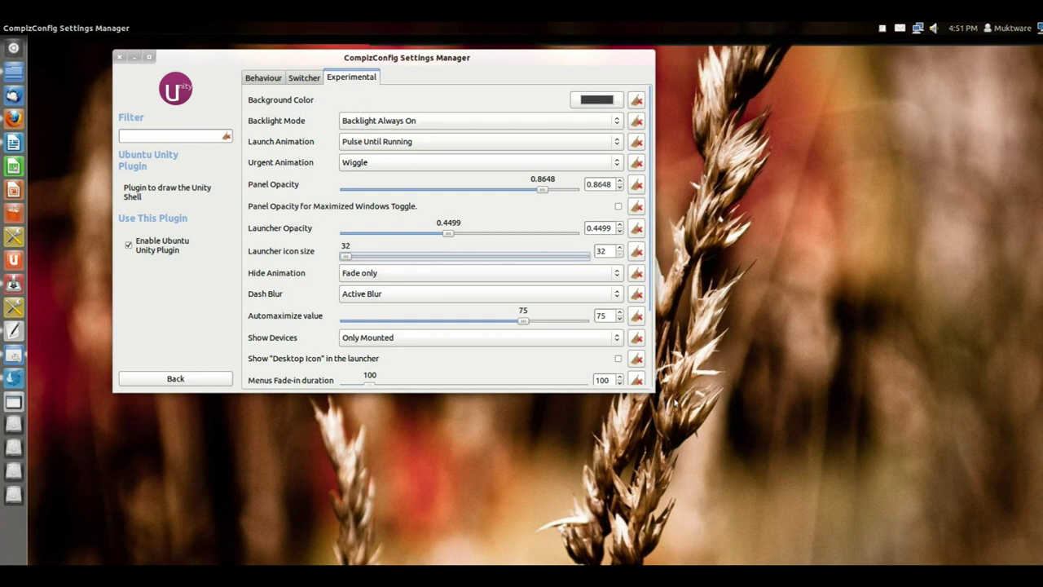
{"action": "left_click_drag", "start_coordinate": [655, 393], "coordinate": [709, 538]}
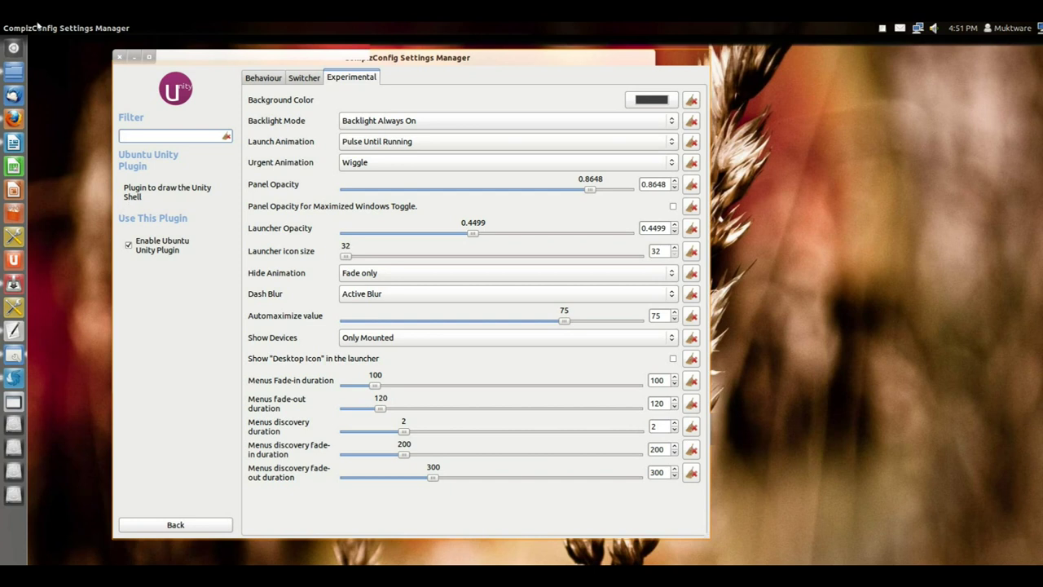
{"action": "left_click", "coordinate": [651, 101]}
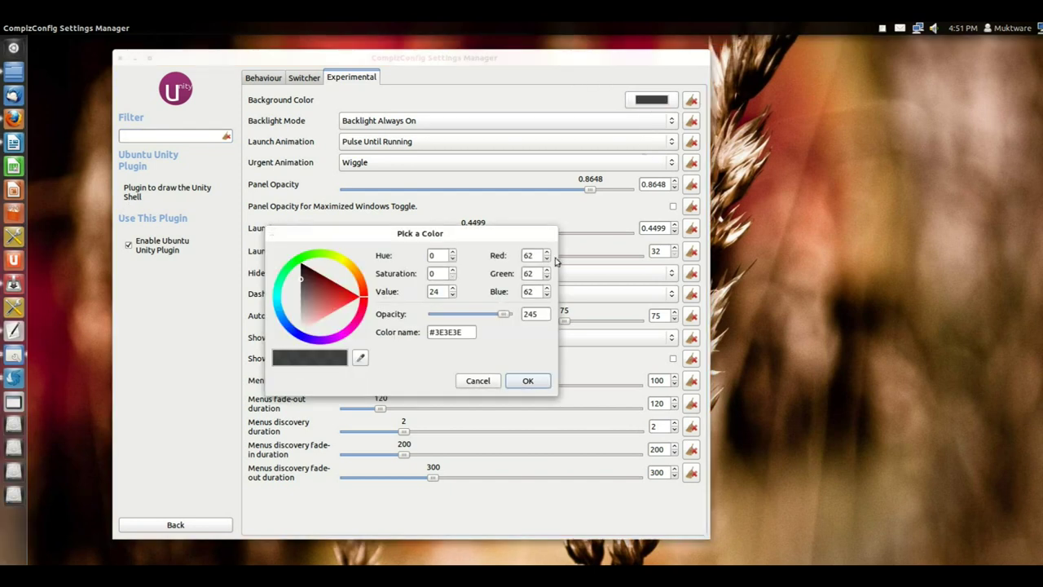
{"action": "left_click_drag", "start_coordinate": [333, 297], "coordinate": [378, 318]}
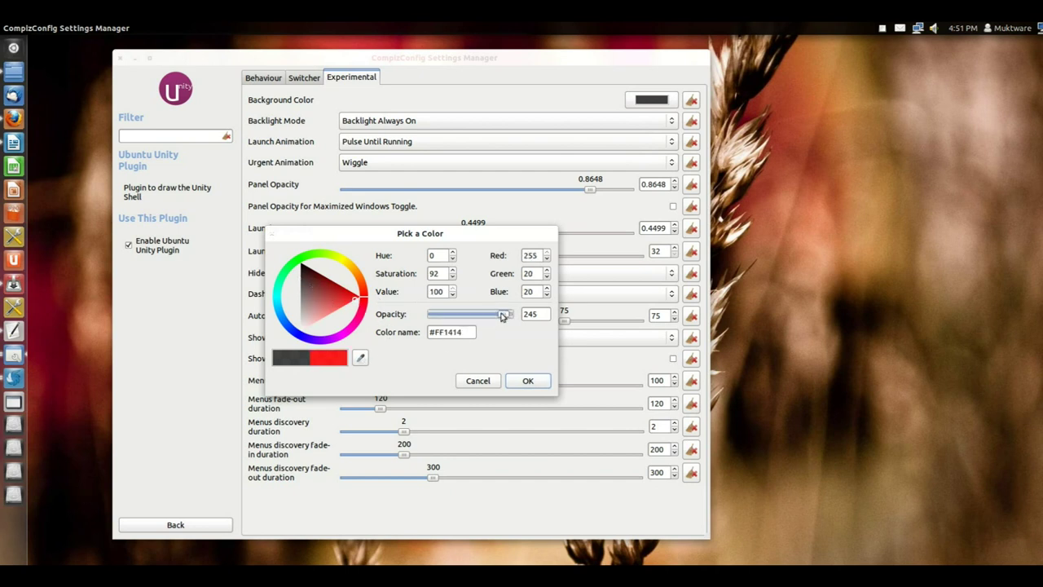
{"action": "left_click_drag", "start_coordinate": [503, 315], "coordinate": [430, 317]}
{"action": "left_click", "coordinate": [537, 379]}
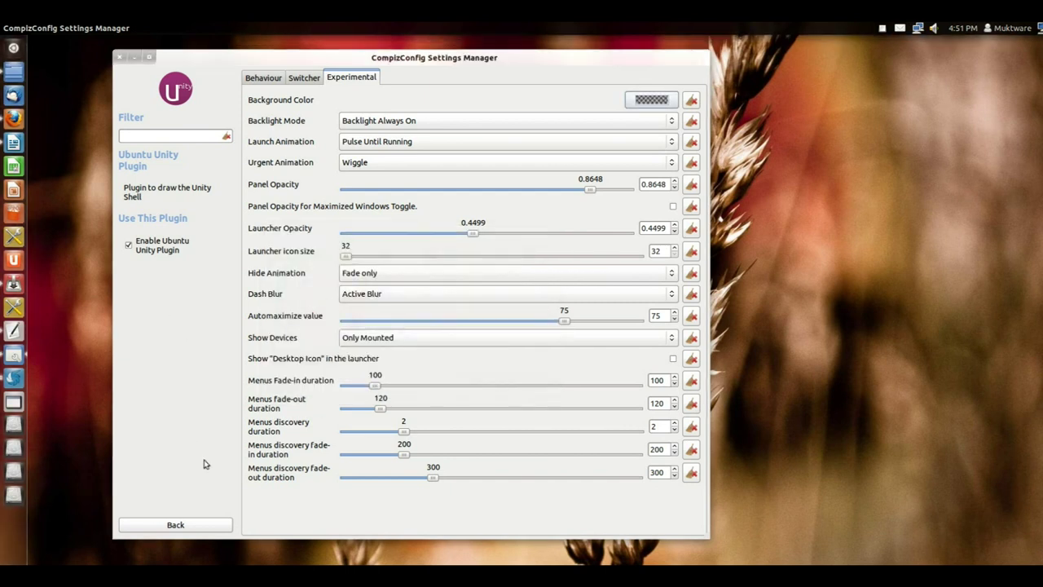
{"action": "left_click", "coordinate": [652, 99]}
{"action": "left_click_drag", "start_coordinate": [432, 315], "coordinate": [517, 311]}
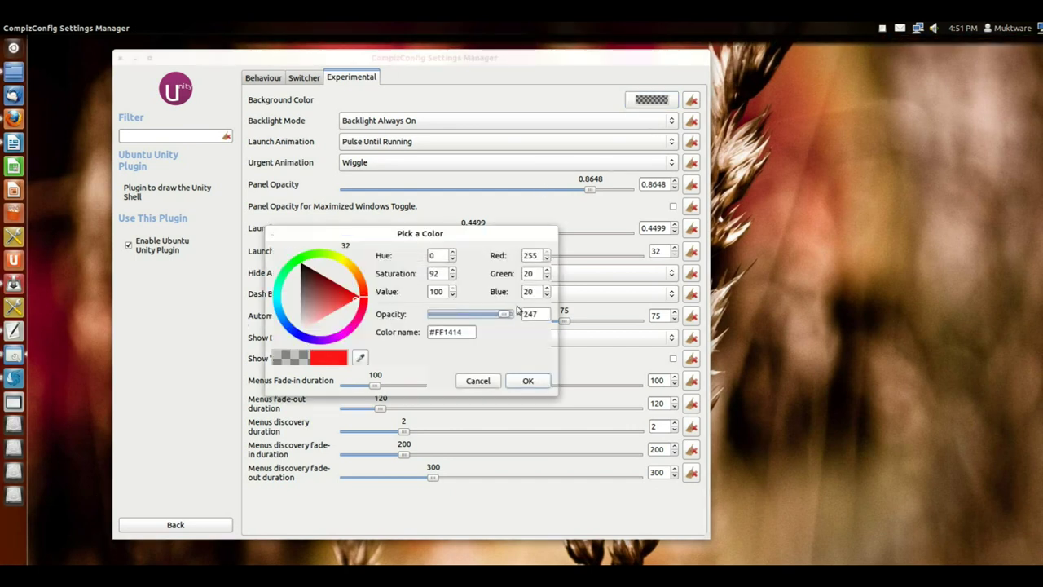
{"action": "left_click", "coordinate": [528, 381]}
{"action": "left_click", "coordinate": [24, 48]}
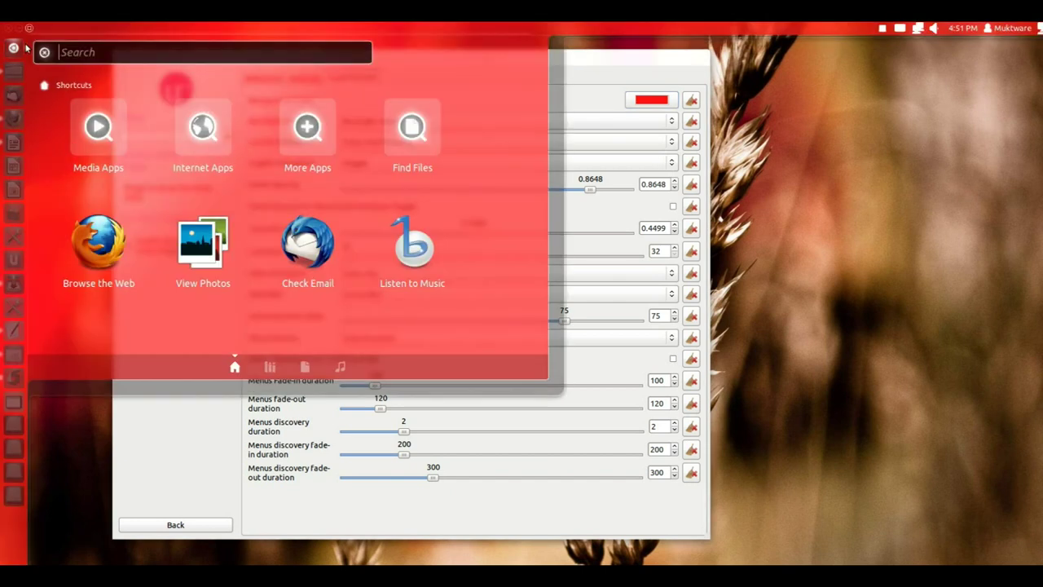
{"action": "left_click", "coordinate": [24, 48]}
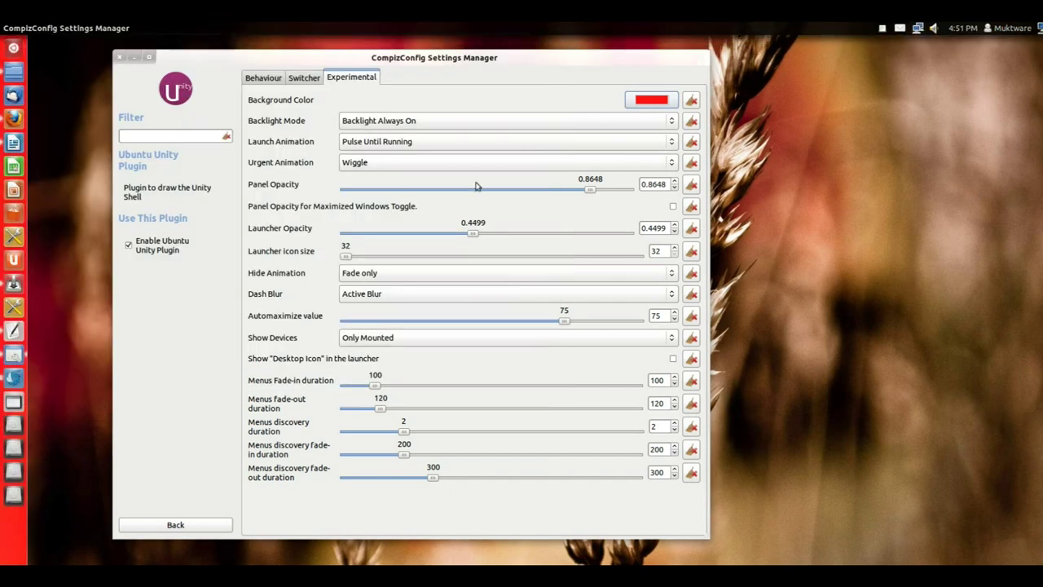
{"action": "left_click", "coordinate": [636, 105]}
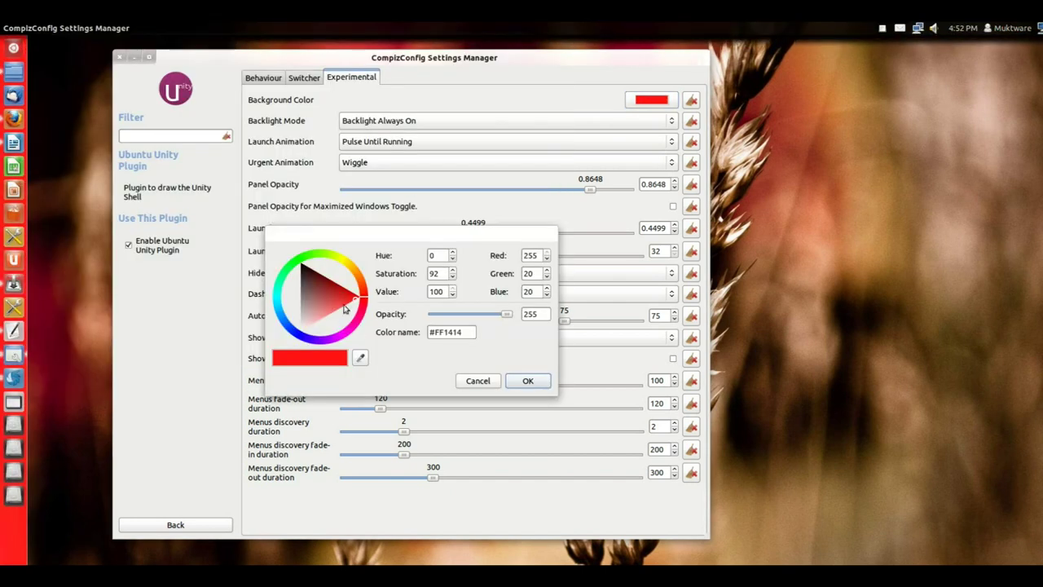
{"action": "left_click", "coordinate": [324, 279]}
{"action": "left_click_drag", "start_coordinate": [324, 279], "coordinate": [303, 261]}
{"action": "left_click", "coordinate": [537, 385]}
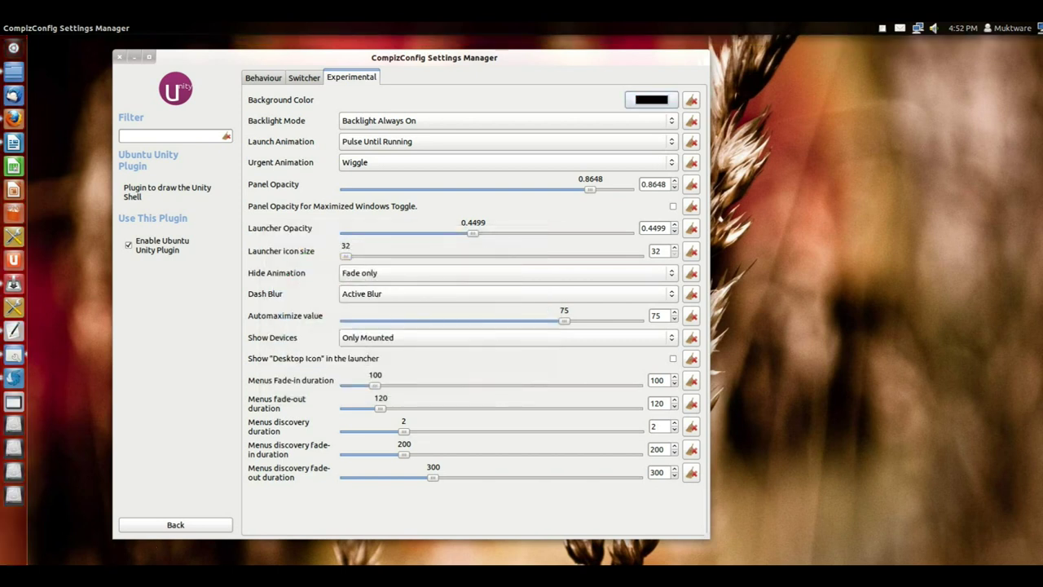
{"action": "left_click", "coordinate": [18, 53]}
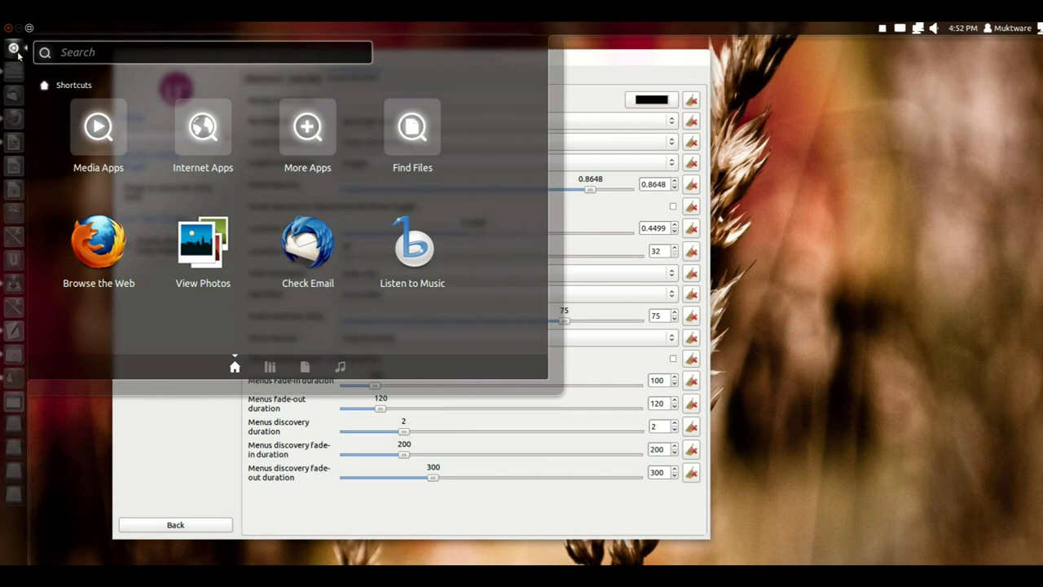
{"action": "left_click", "coordinate": [18, 54]}
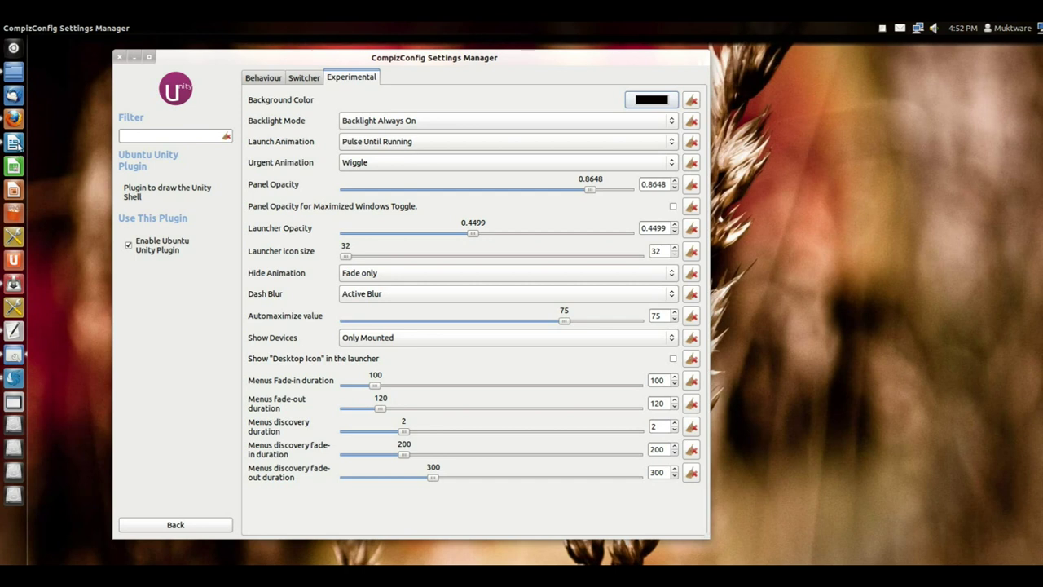
{"action": "left_click", "coordinate": [17, 142]}
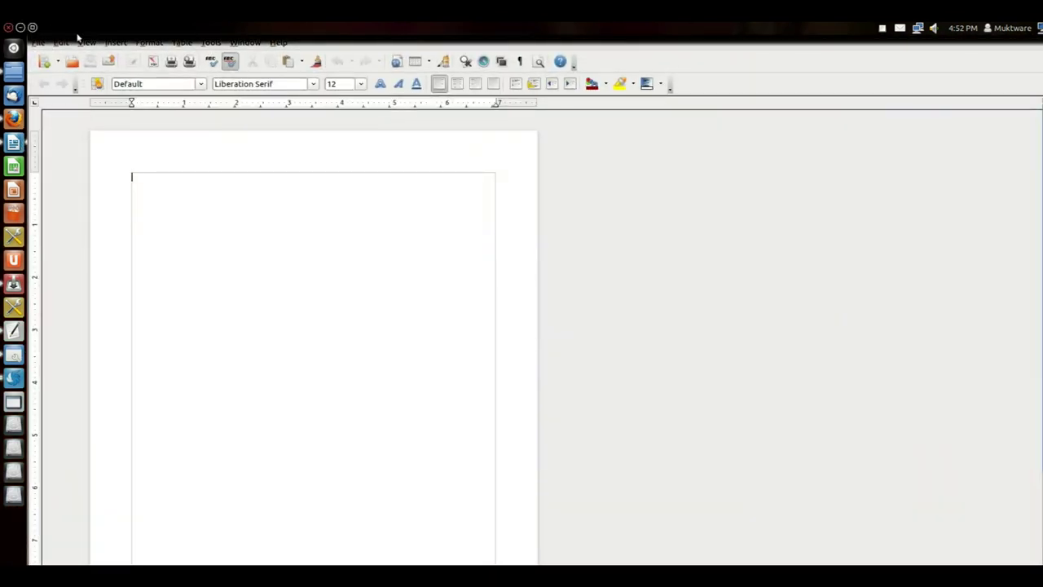
{"action": "left_click", "coordinate": [20, 28]}
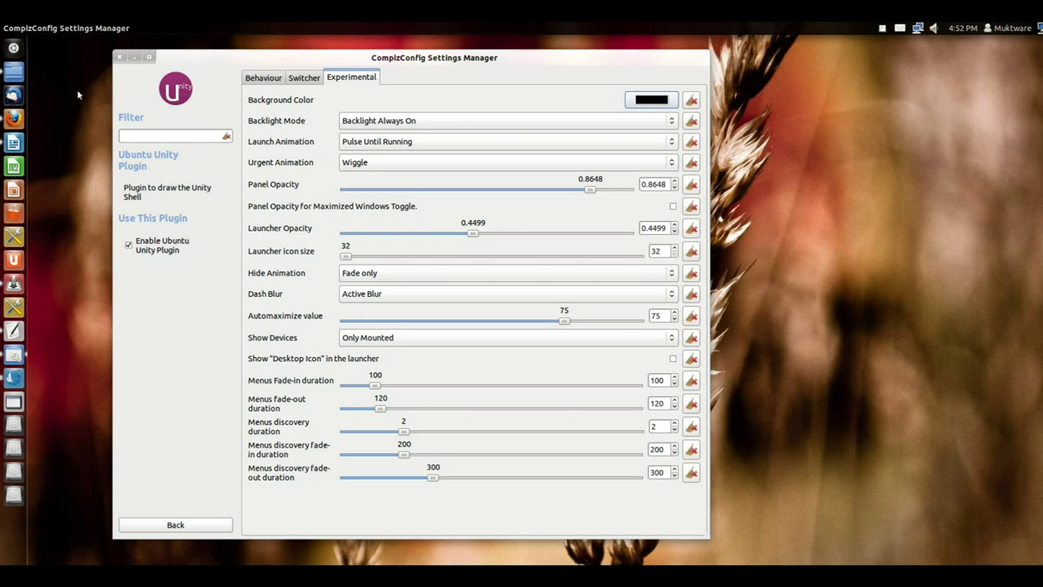
{"action": "left_click", "coordinate": [13, 95]}
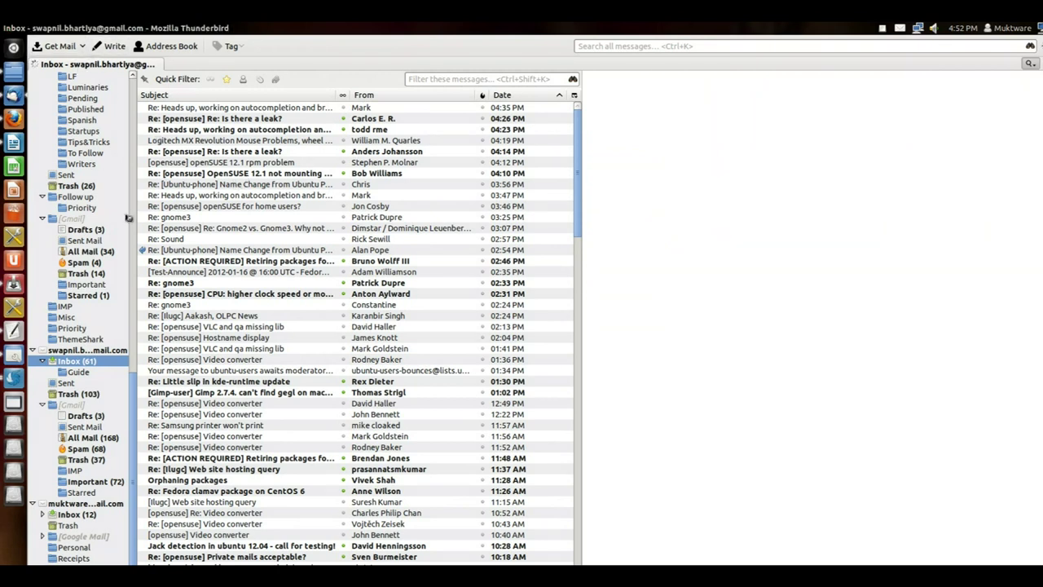
{"action": "left_click", "coordinate": [20, 28]}
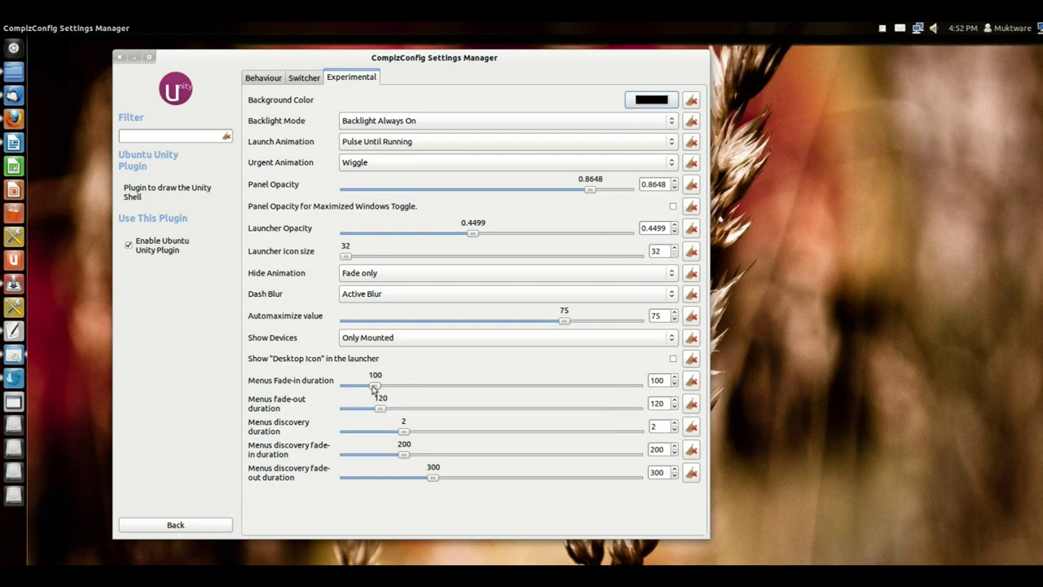
Step: Set the Menus Fade-in duration to 128 and check the Ubuntu Unity 5 notes in gedit
{"action": "mouse_move", "coordinate": [376, 389]}
{"action": "left_mouse_down"}
{"action": "mouse_move", "coordinate": [456, 387]}
{"action": "mouse_move", "coordinate": [379, 393]}
{"action": "left_mouse_up"}
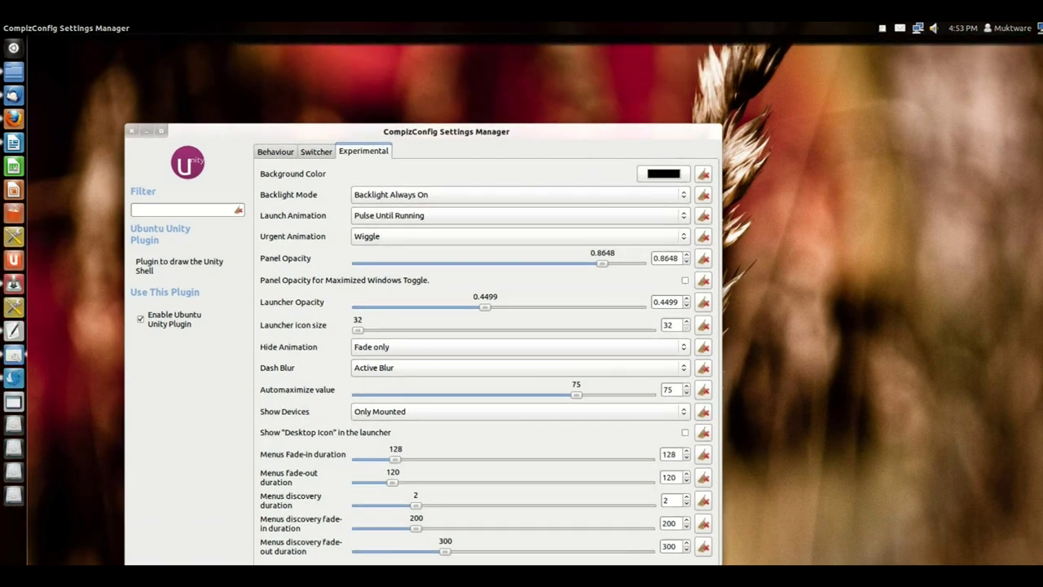
{"action": "key", "text": "alt+Tab"}
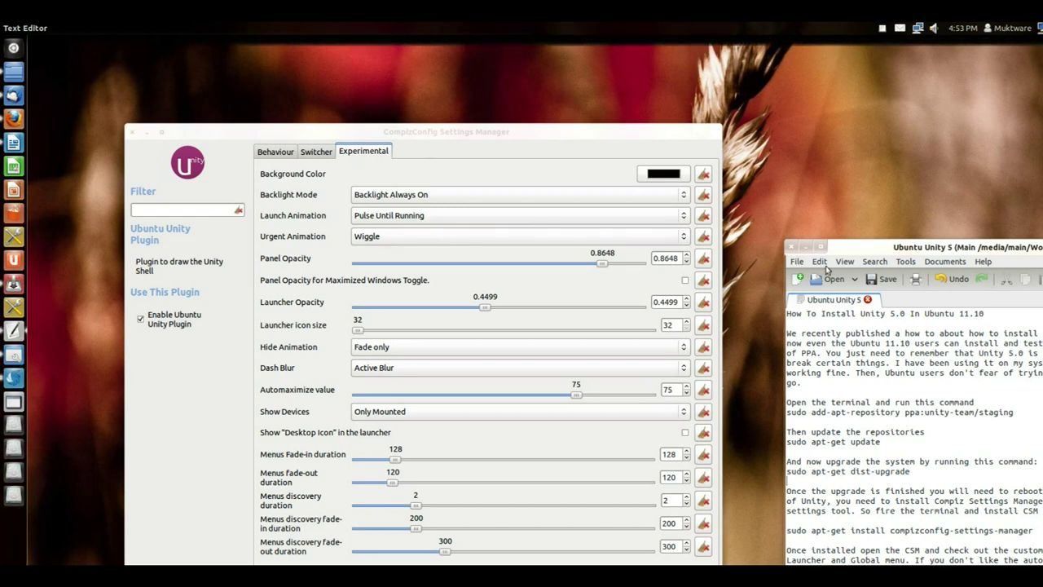
{"action": "left_click_drag", "start_coordinate": [901, 254], "coordinate": [1006, 260]}
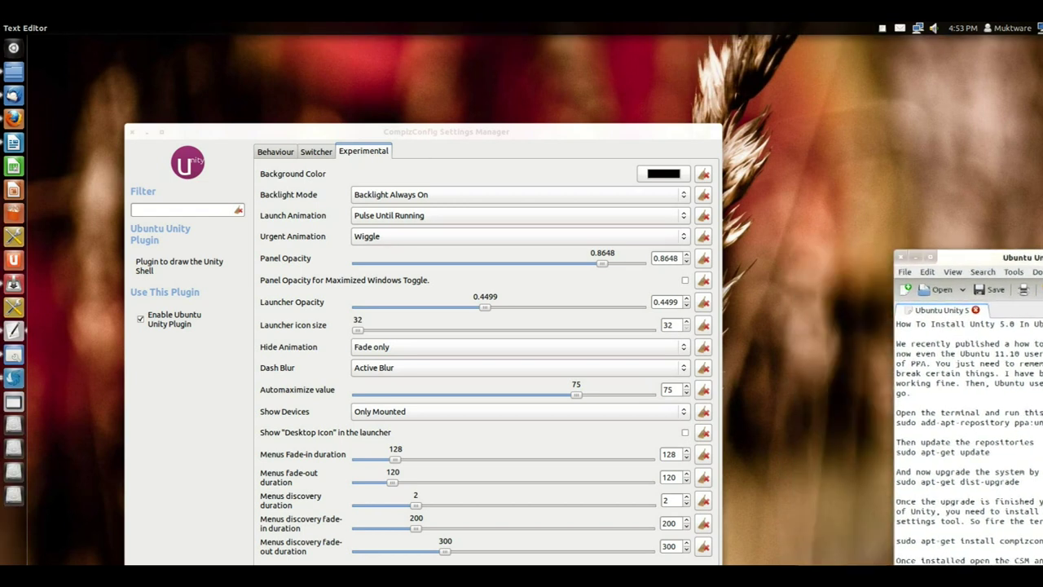
Step: Hide the notes window and move the settings window up and left
{"action": "key", "text": "ctrl+q"}
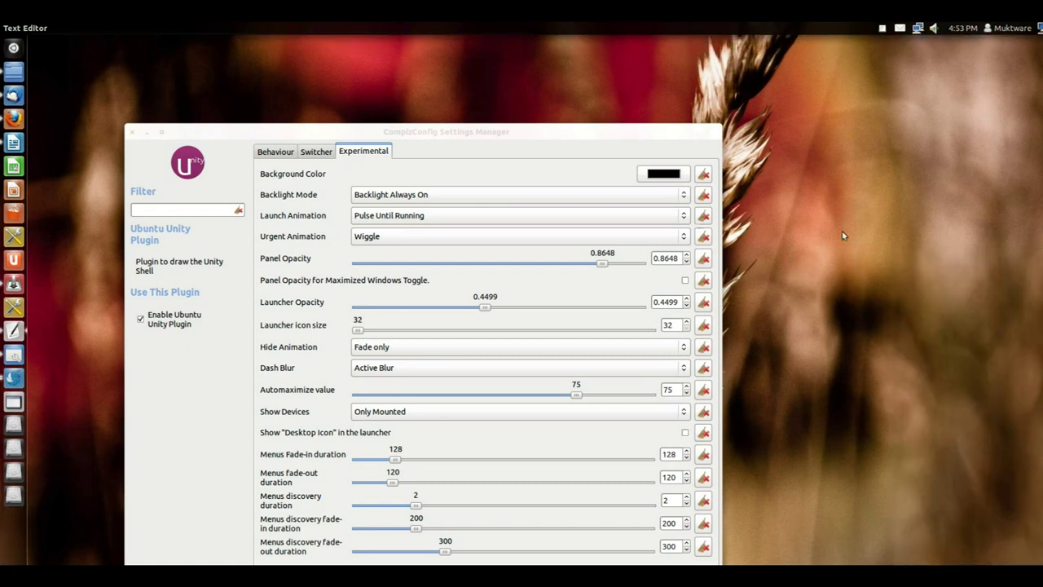
{"action": "left_click", "coordinate": [577, 133]}
{"action": "left_click_drag", "start_coordinate": [577, 133], "coordinate": [596, 73]}
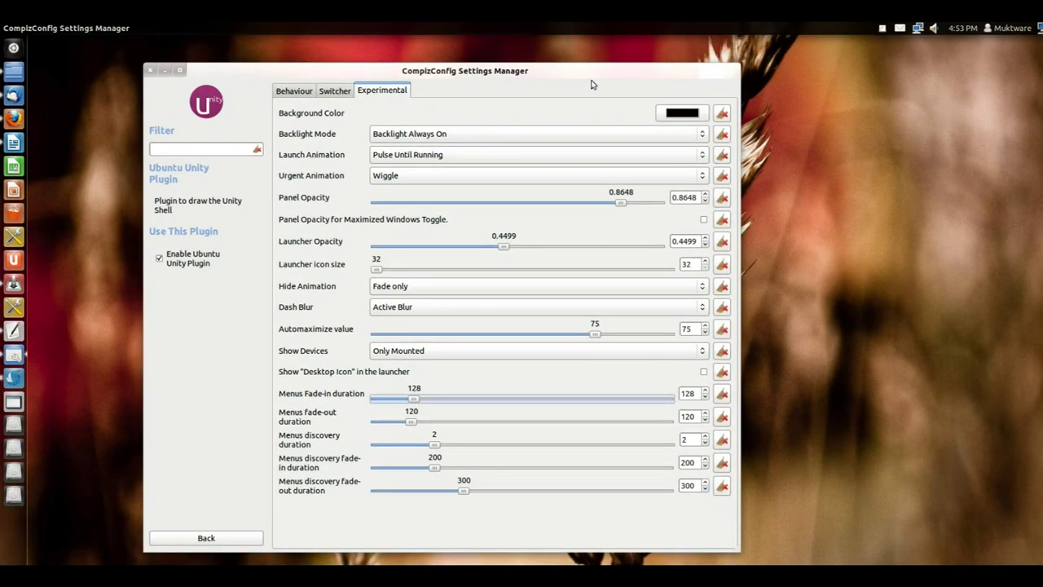
Step: Minimize the settings window and bring up Thunderbird's quicklist, then the Dash's lens quicklist
{"action": "left_click", "coordinate": [164, 70]}
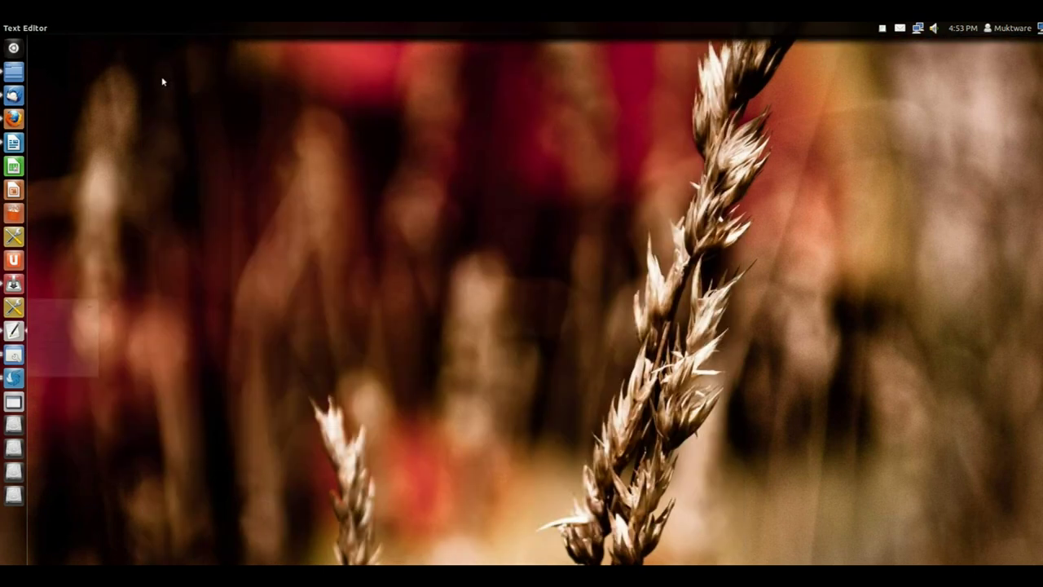
{"action": "right_click", "coordinate": [18, 104]}
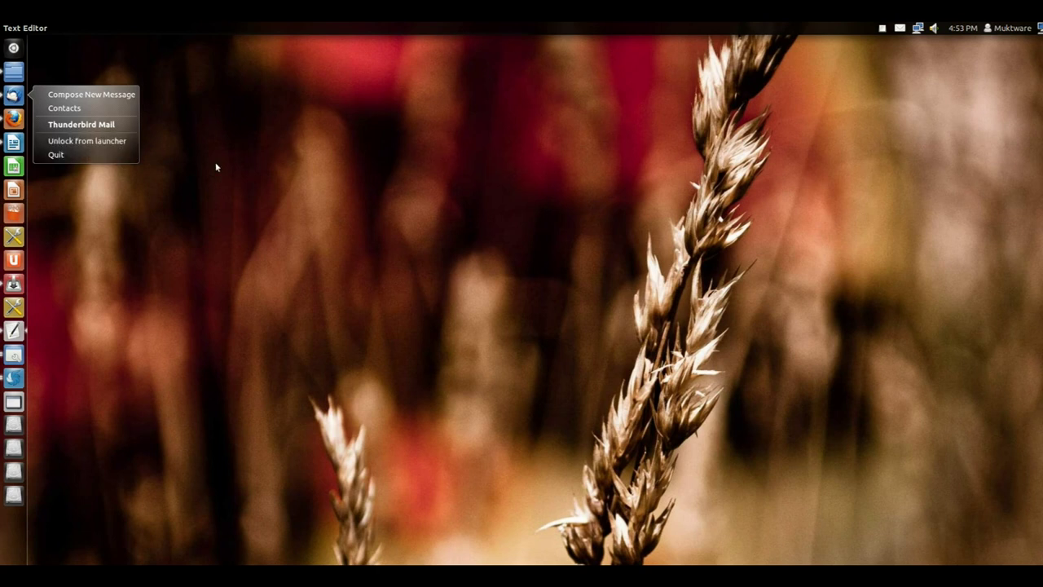
{"action": "right_click", "coordinate": [13, 51]}
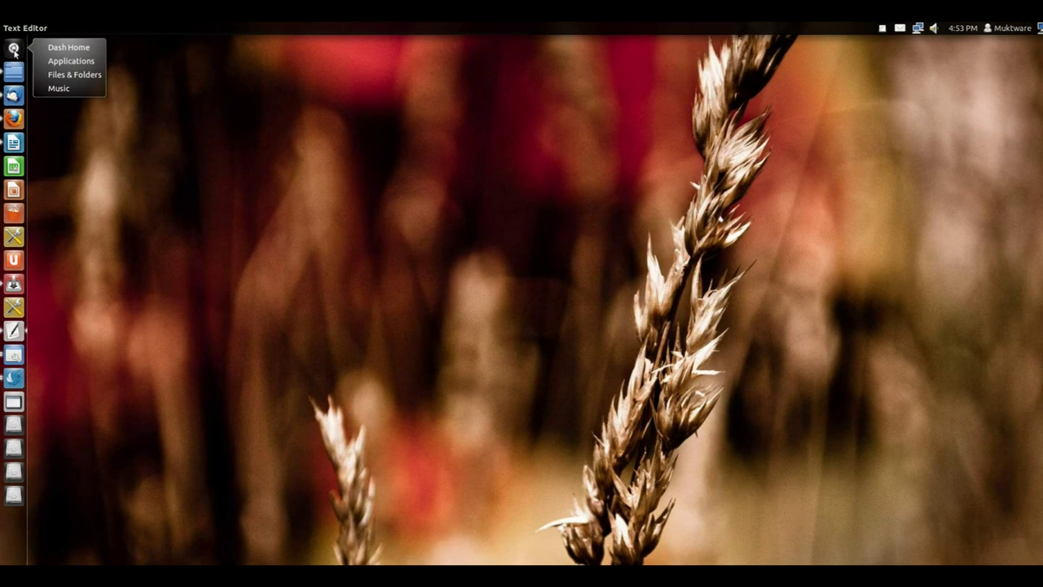
Step: Open the Dash's Applications lens, switch to the Music lens, then close the Dash
{"action": "left_click", "coordinate": [66, 61]}
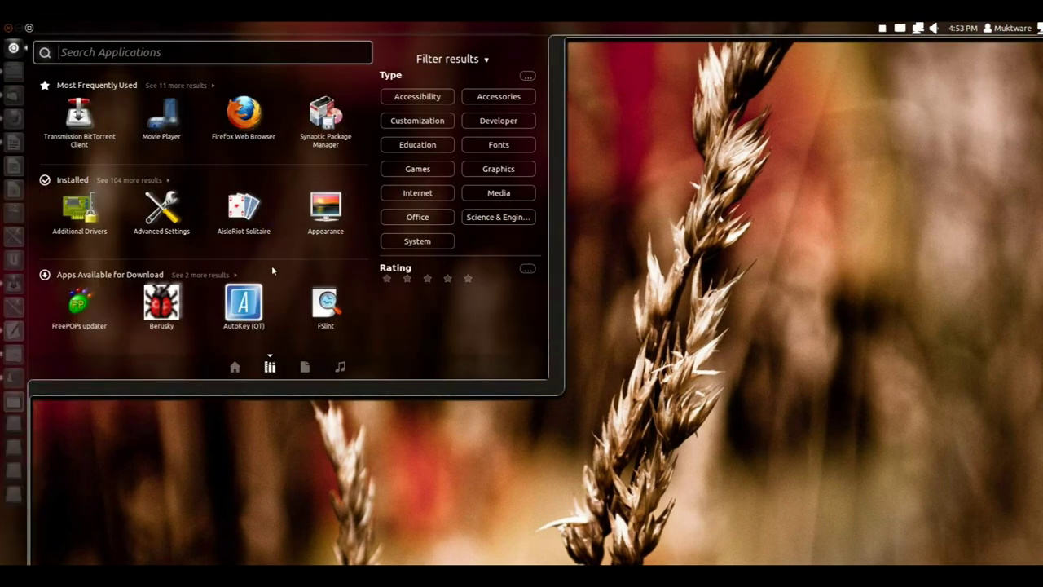
{"action": "right_click", "coordinate": [21, 49]}
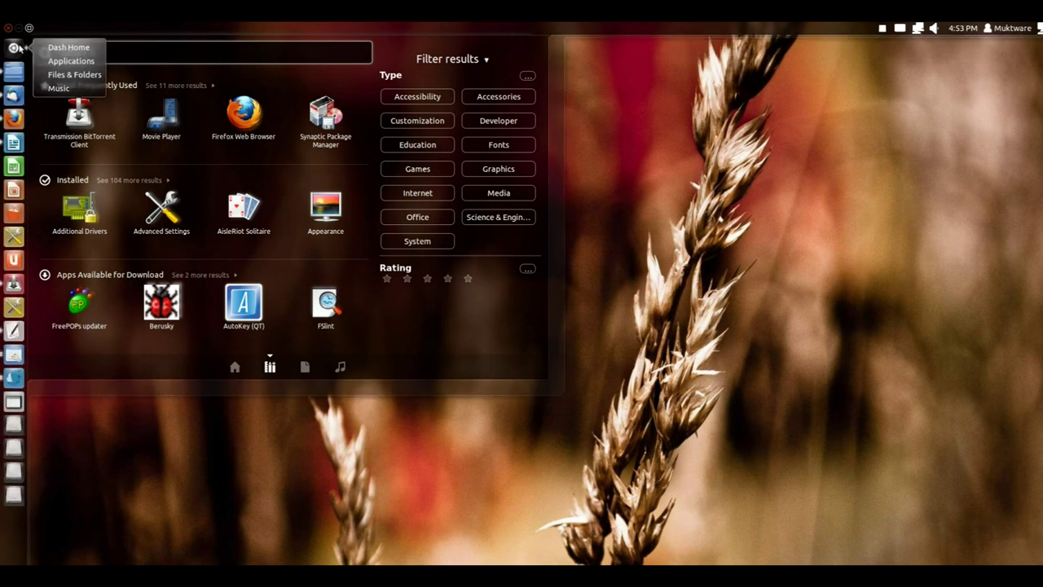
{"action": "left_click", "coordinate": [65, 88]}
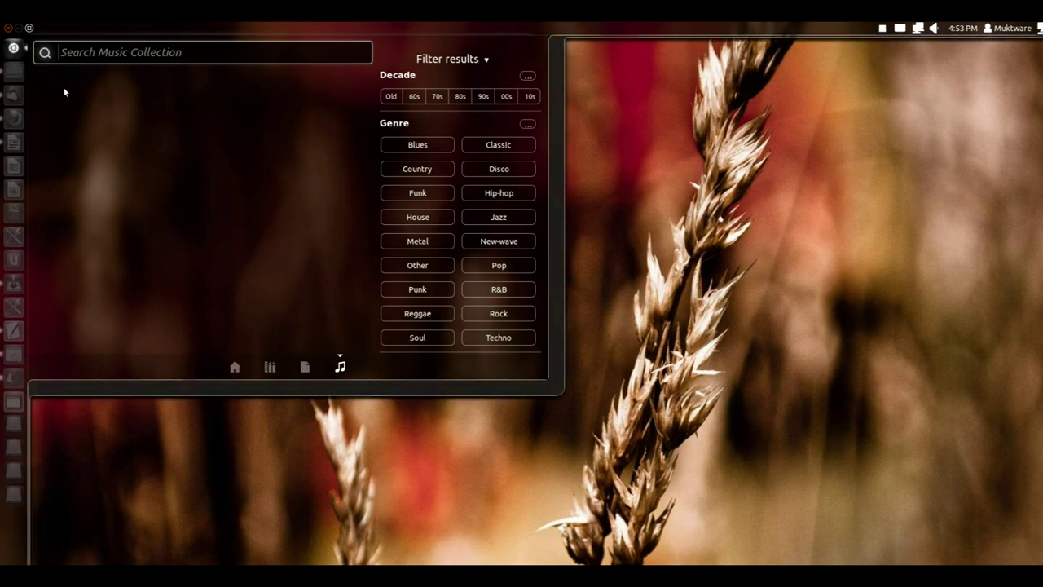
{"action": "right_click", "coordinate": [15, 48]}
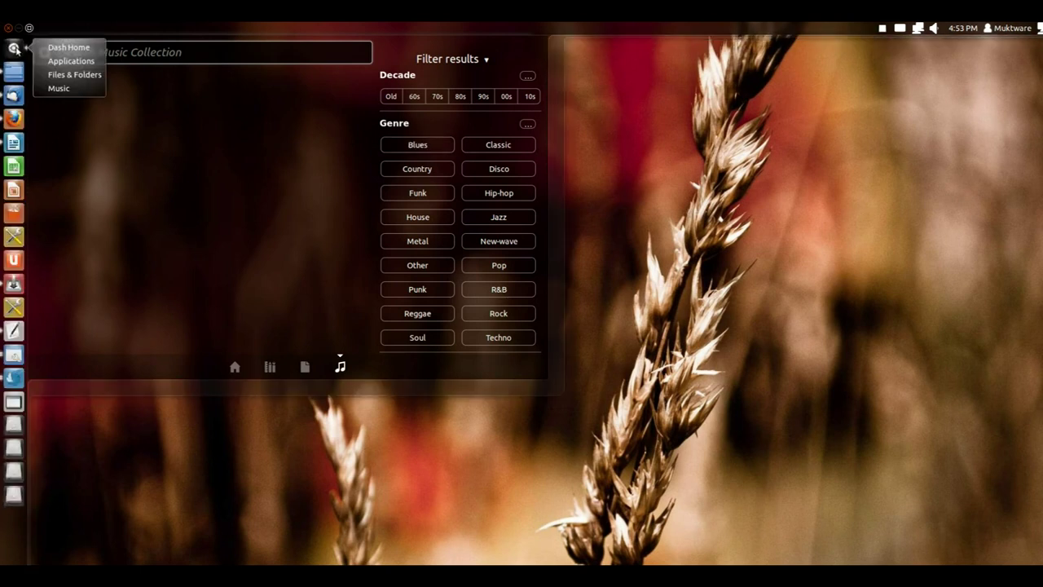
{"action": "left_click", "coordinate": [15, 48]}
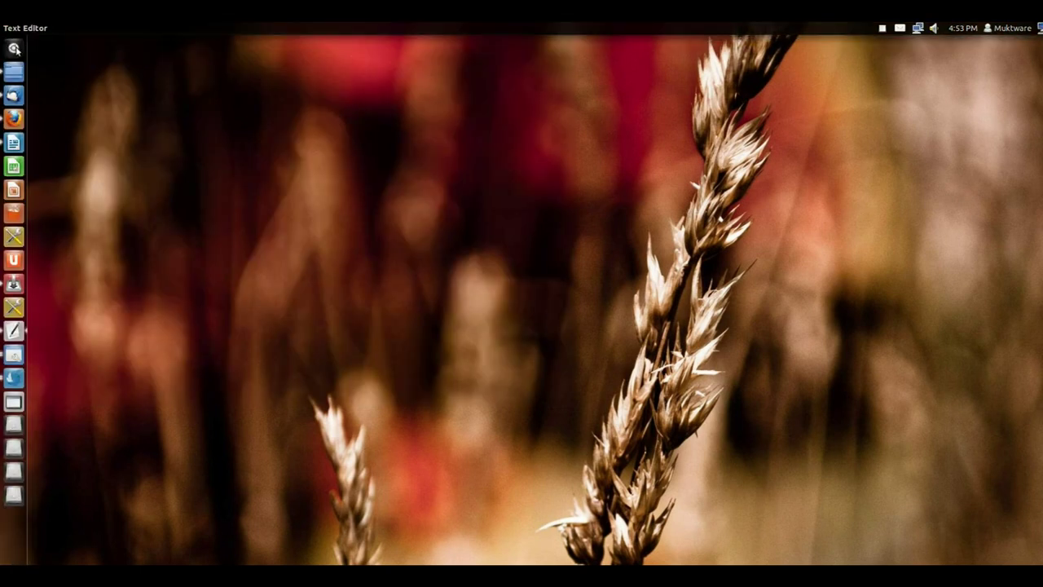